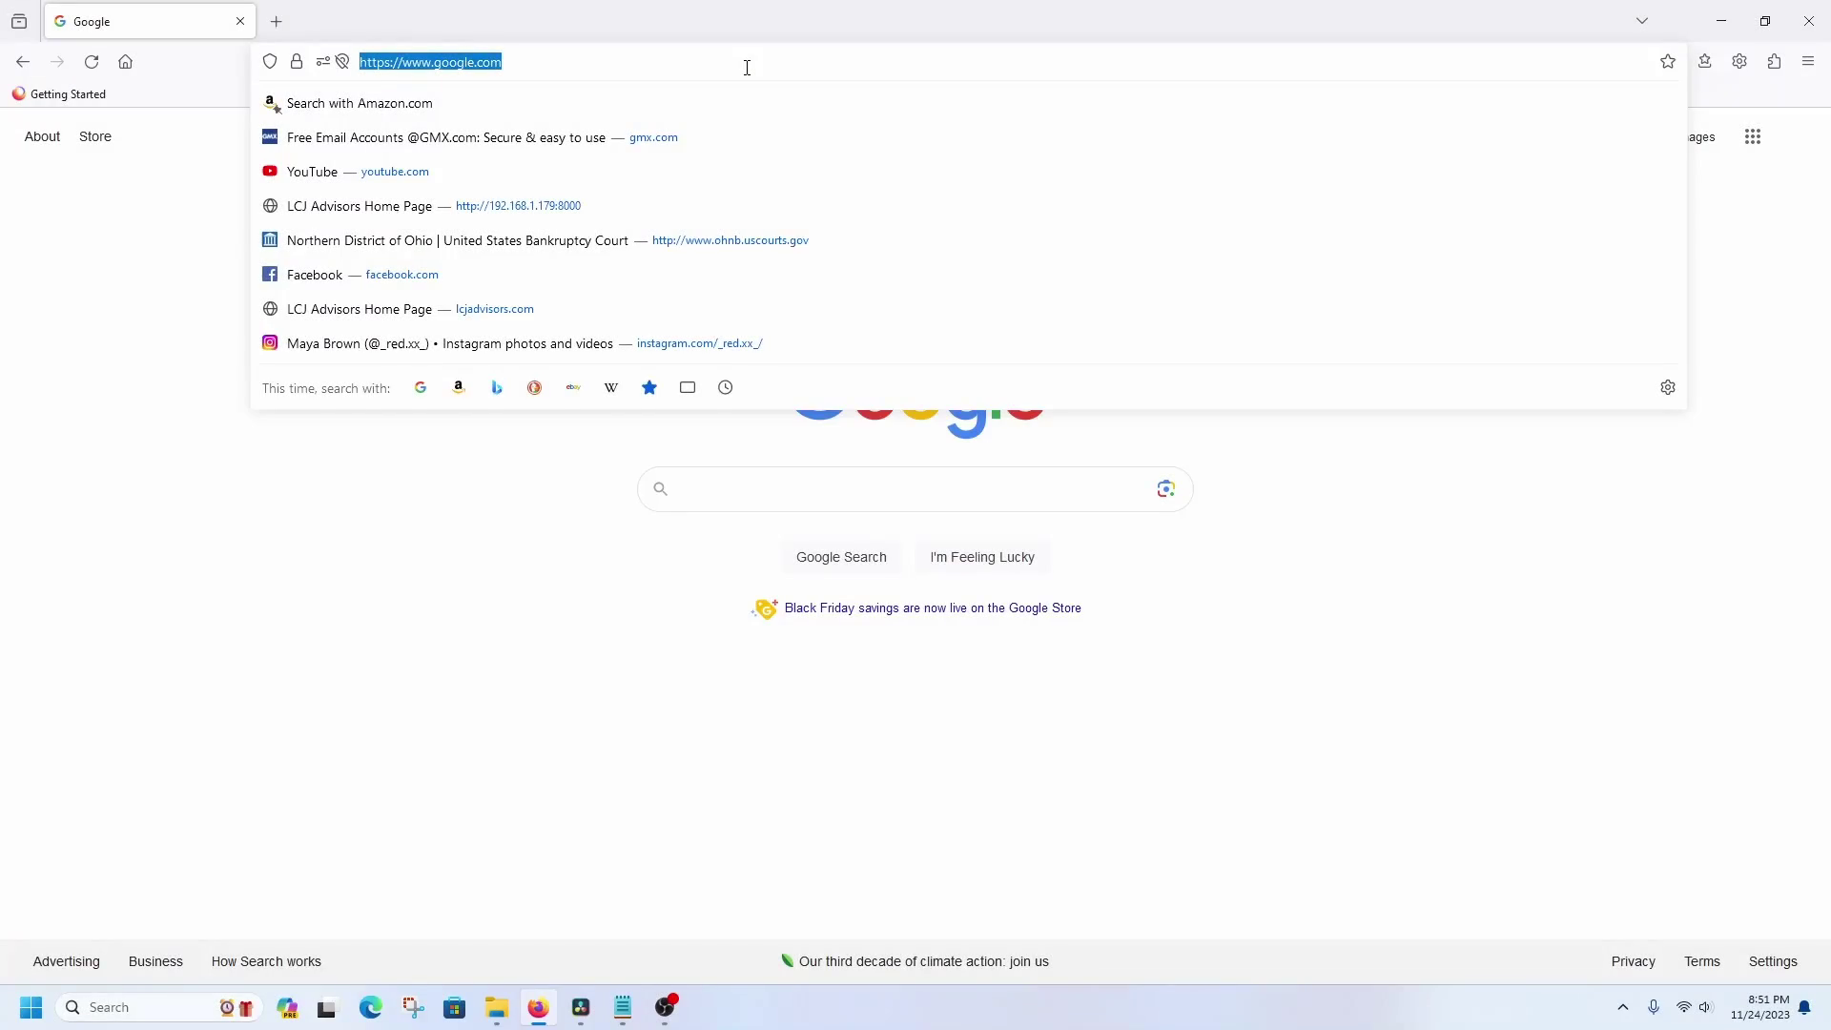
pyautogui.write('https://www.tc-helicon.com/downloads.html')
pyautogui.press('Return')
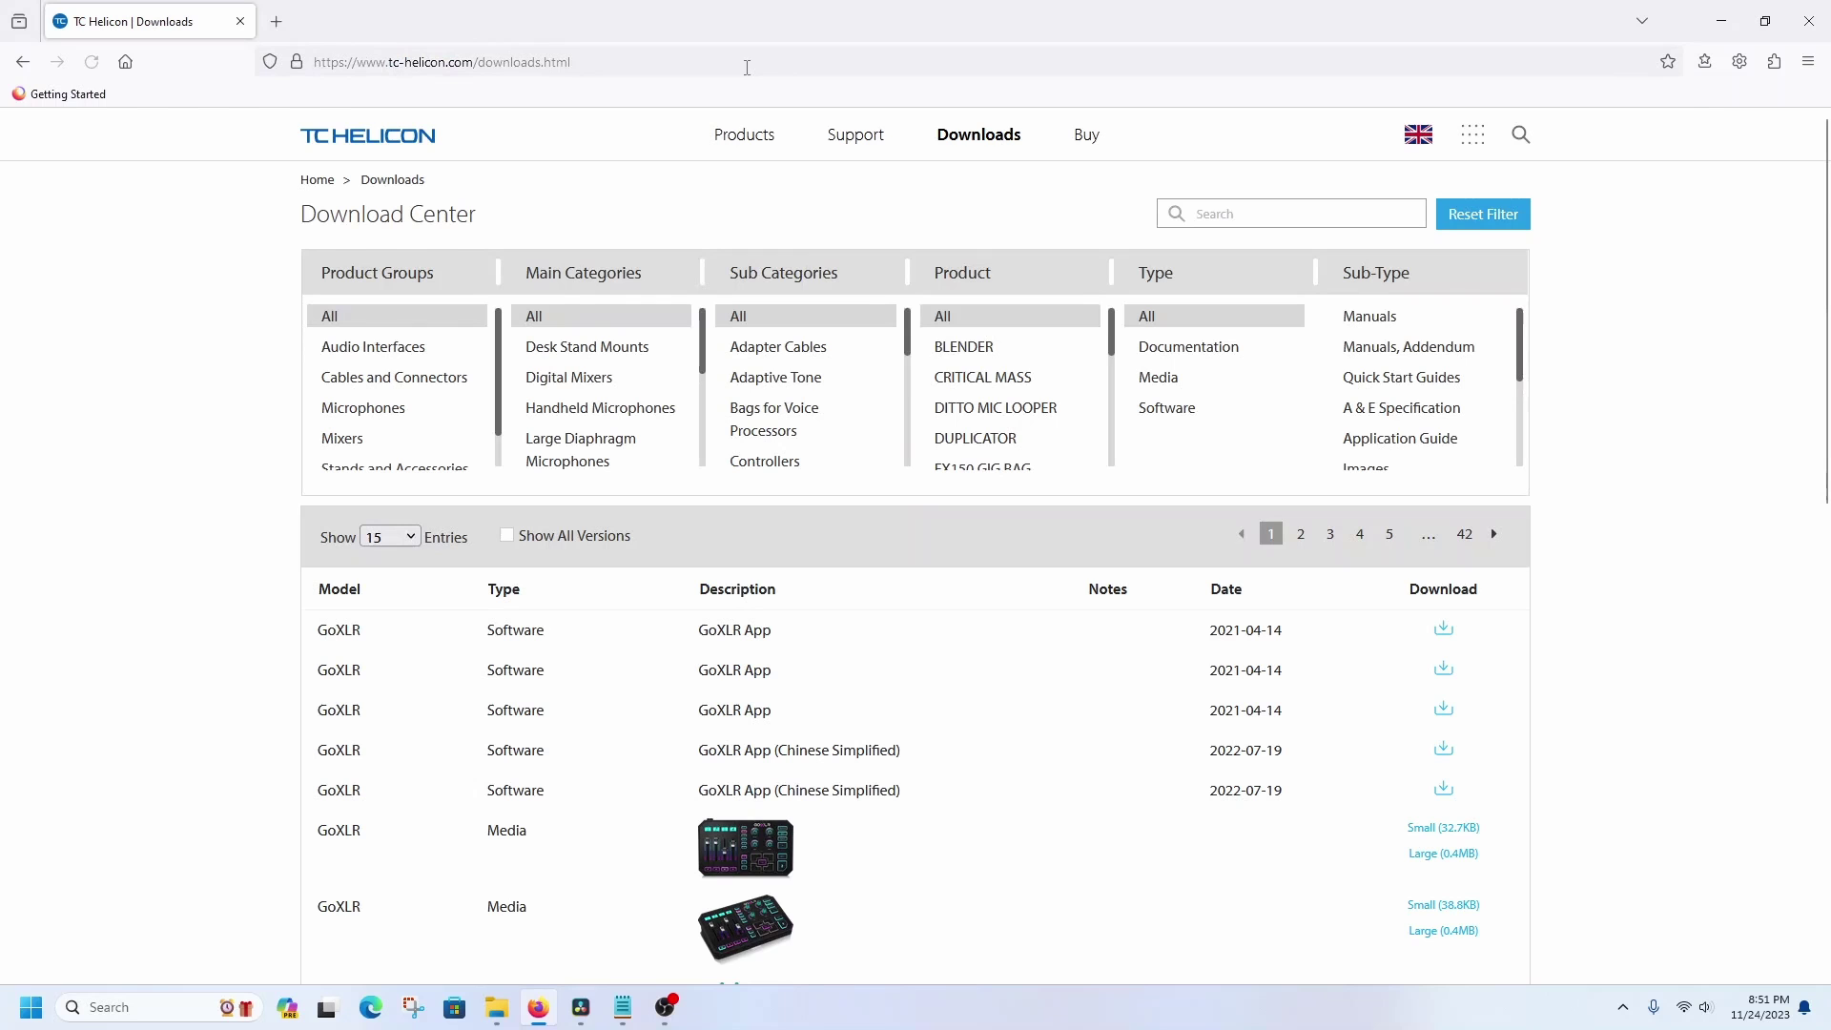
pyautogui.moveTo(1113, 338); pyautogui.dragTo(1121, 419)
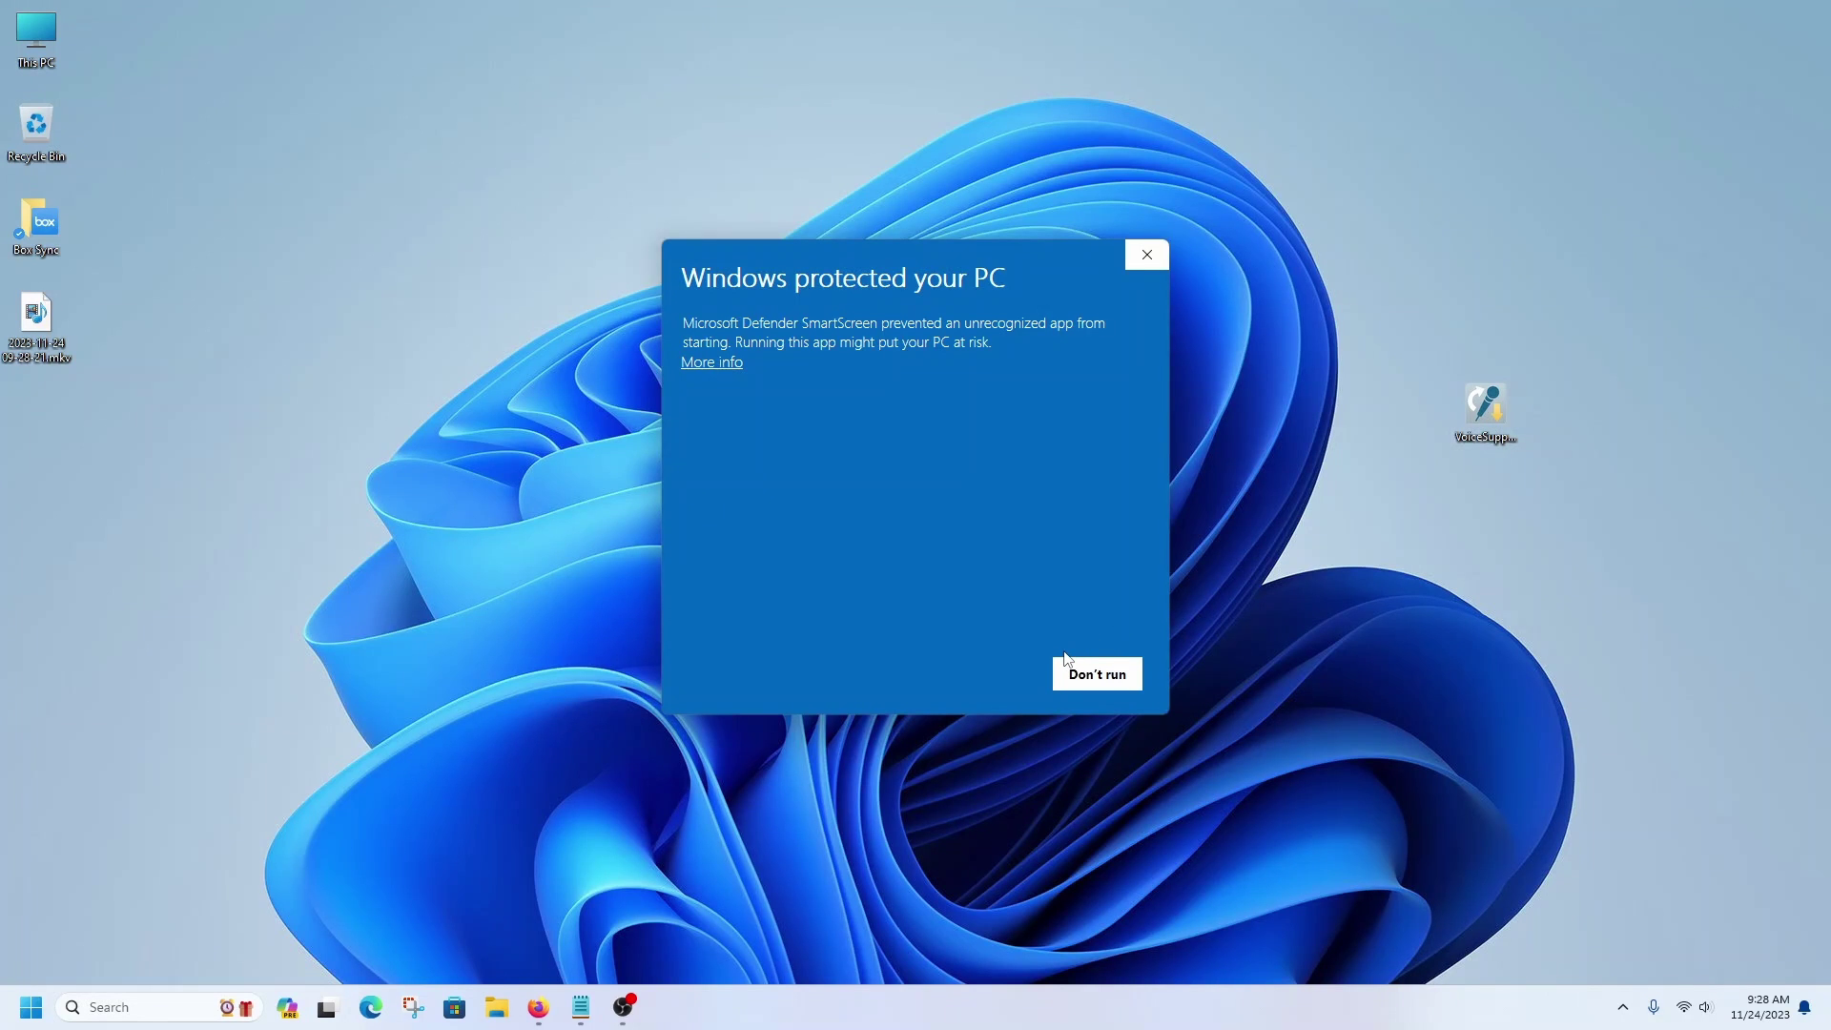
# Step: Run the unrecognized TC Helicon installer anyway, past the SmartScreen warning
pyautogui.click(716, 369)
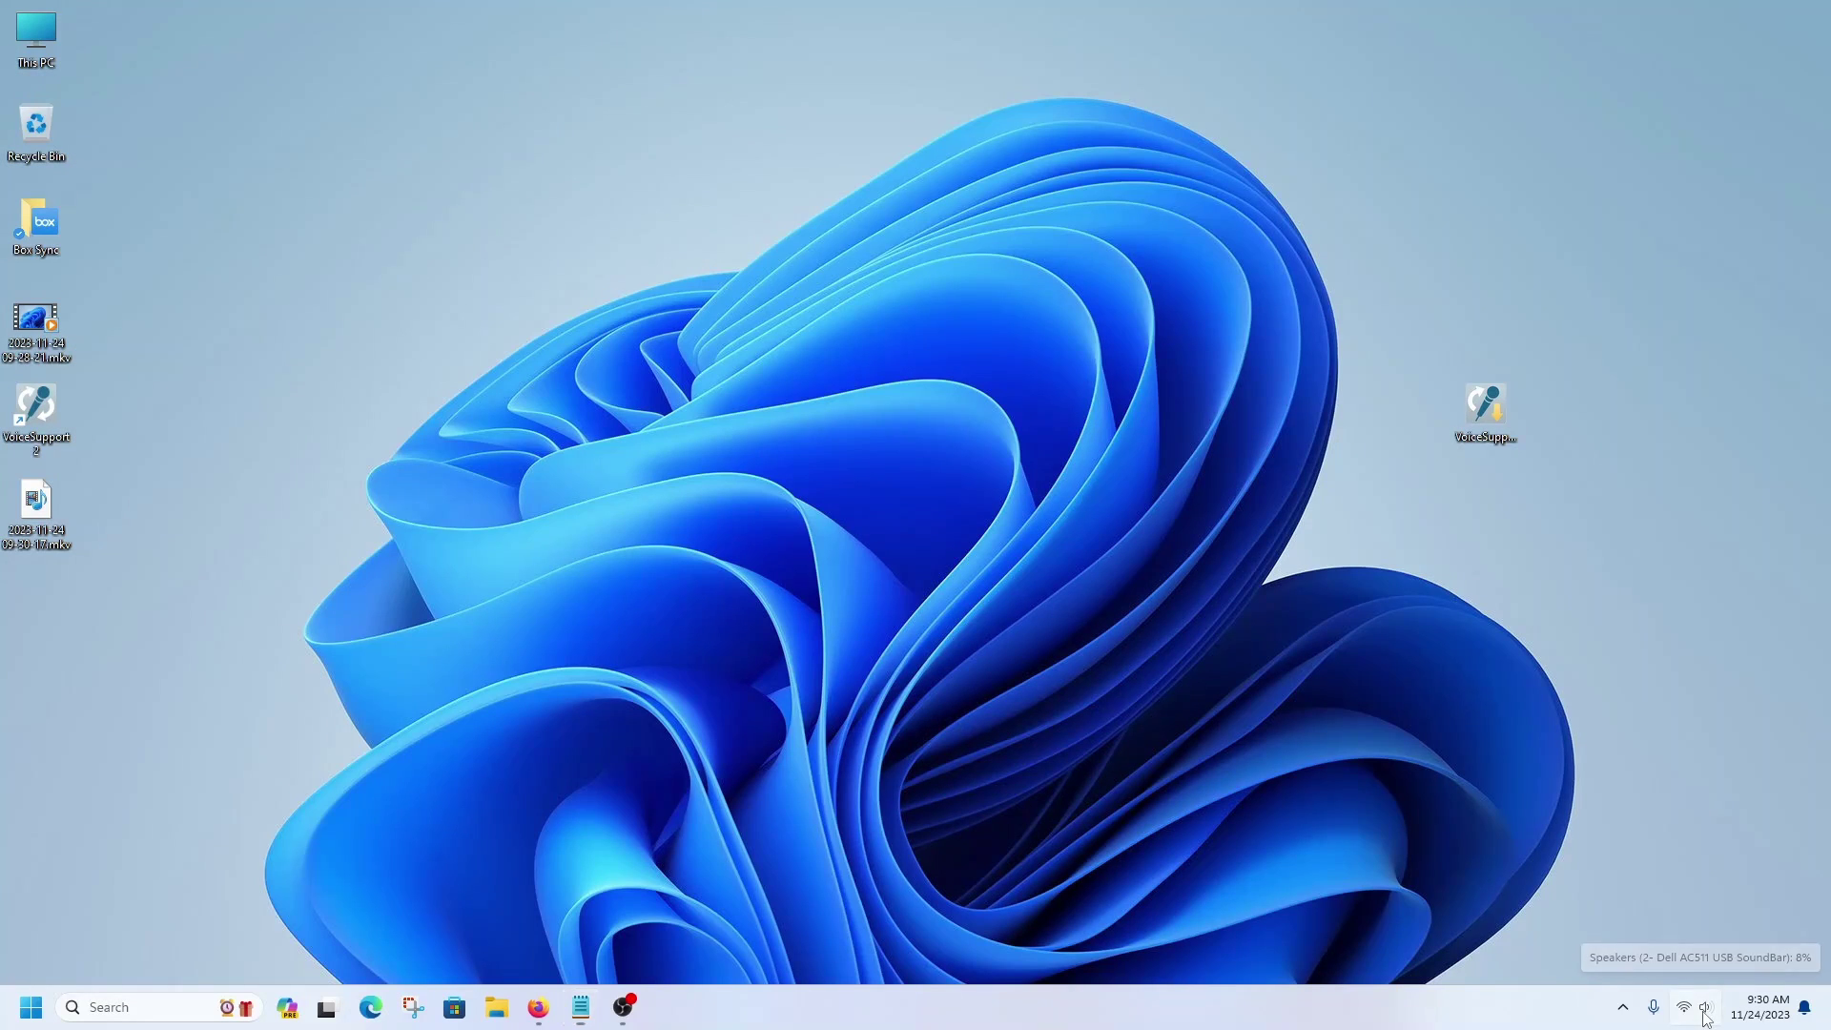
# Step: Open Sound settings from the volume tray icon and show All sound devices
pyautogui.rightClick(1703, 1008)
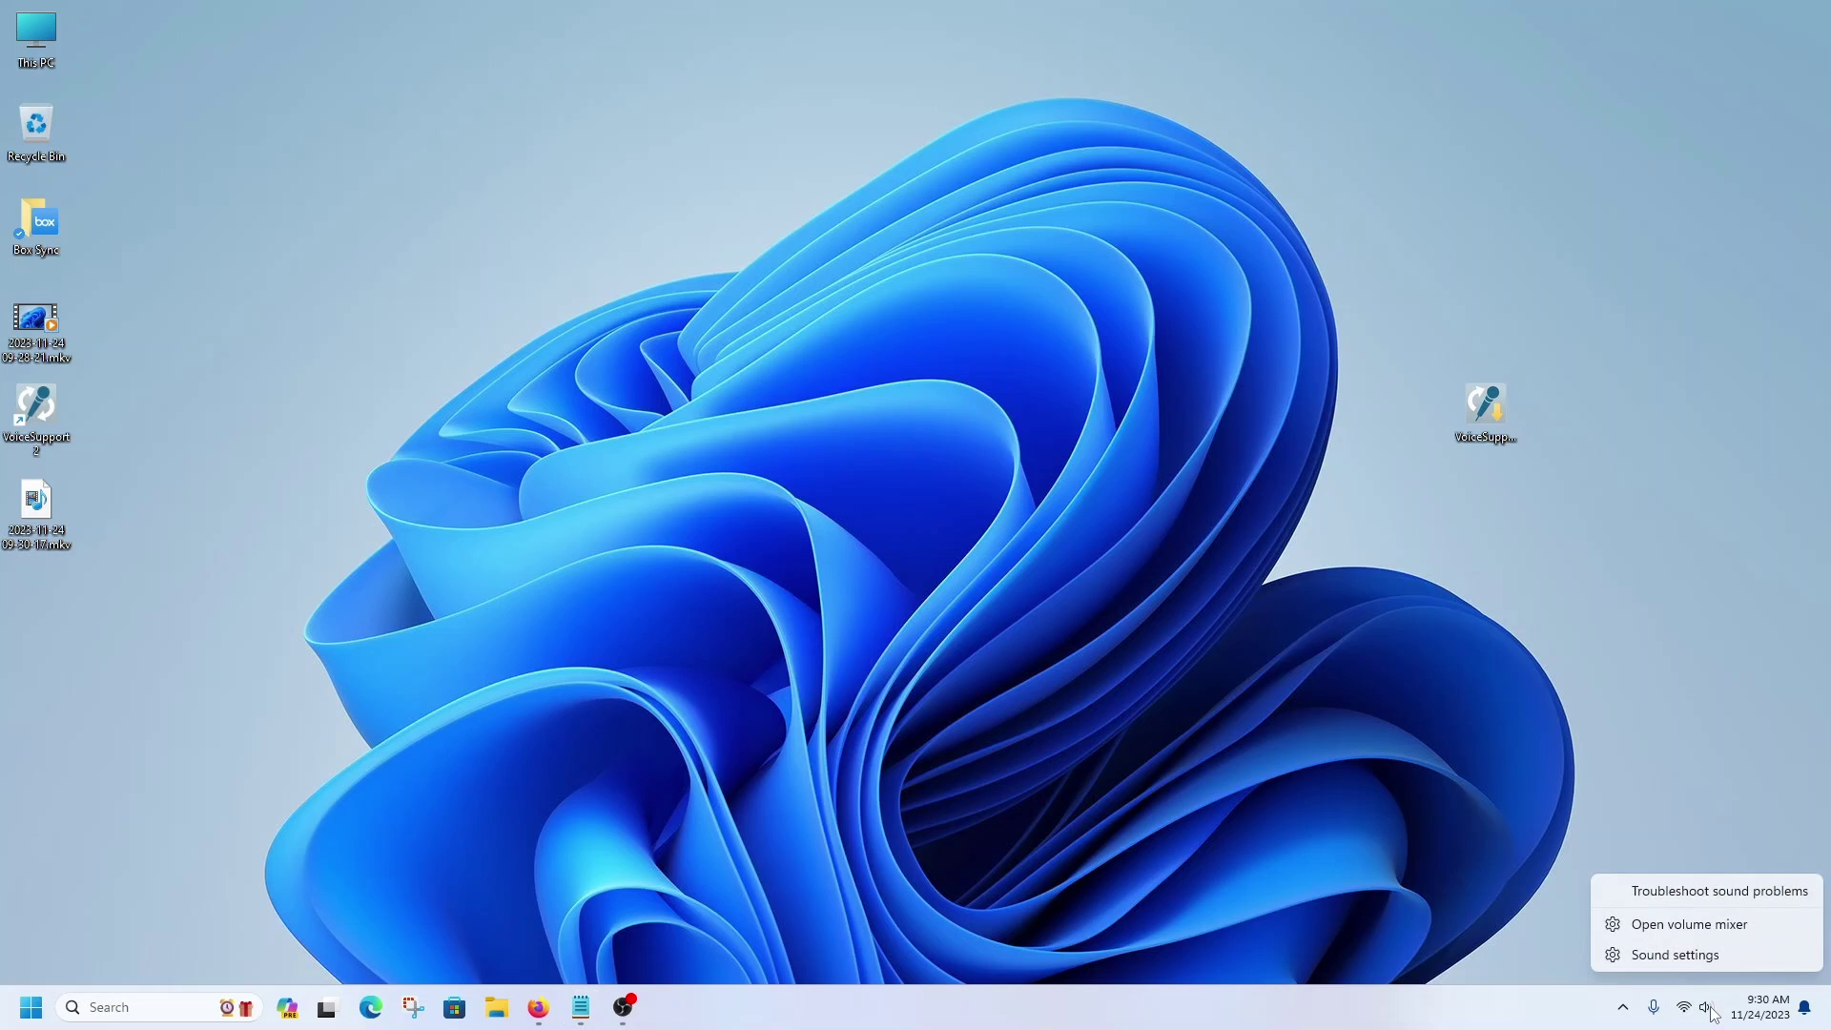
pyautogui.click(1688, 957)
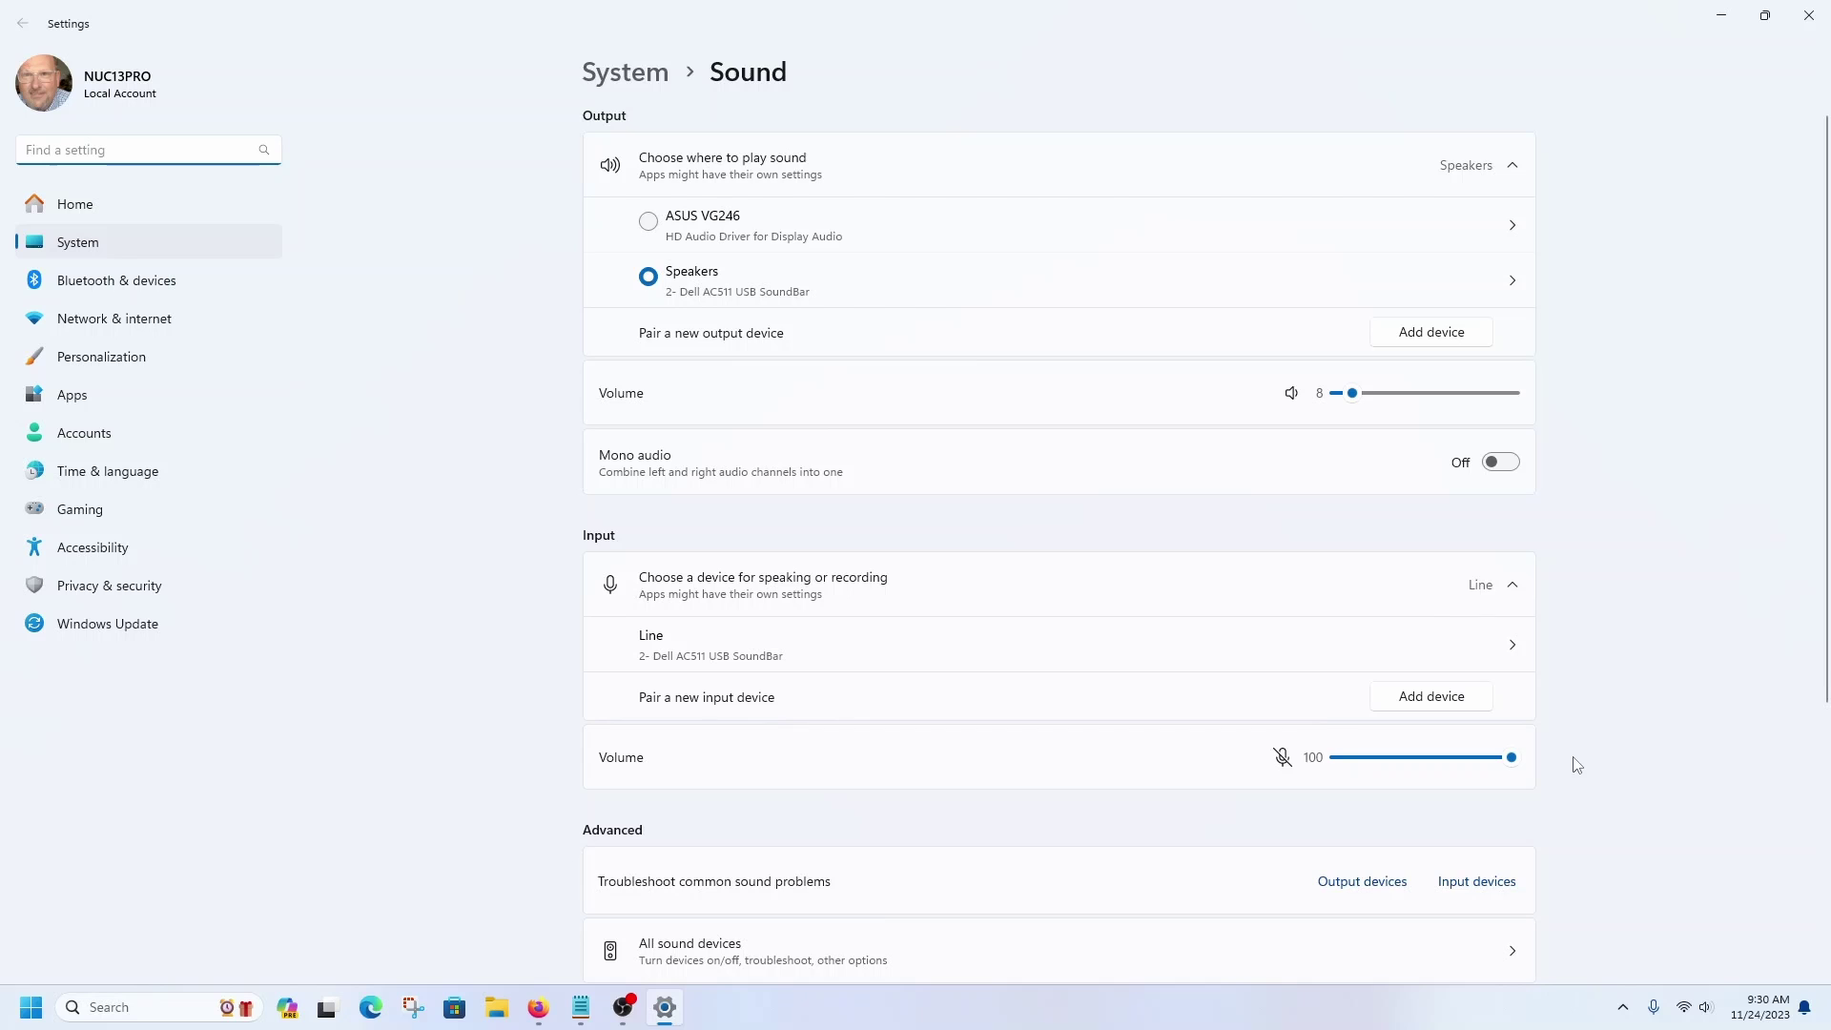
pyautogui.scroll(-5, 1386, 602)
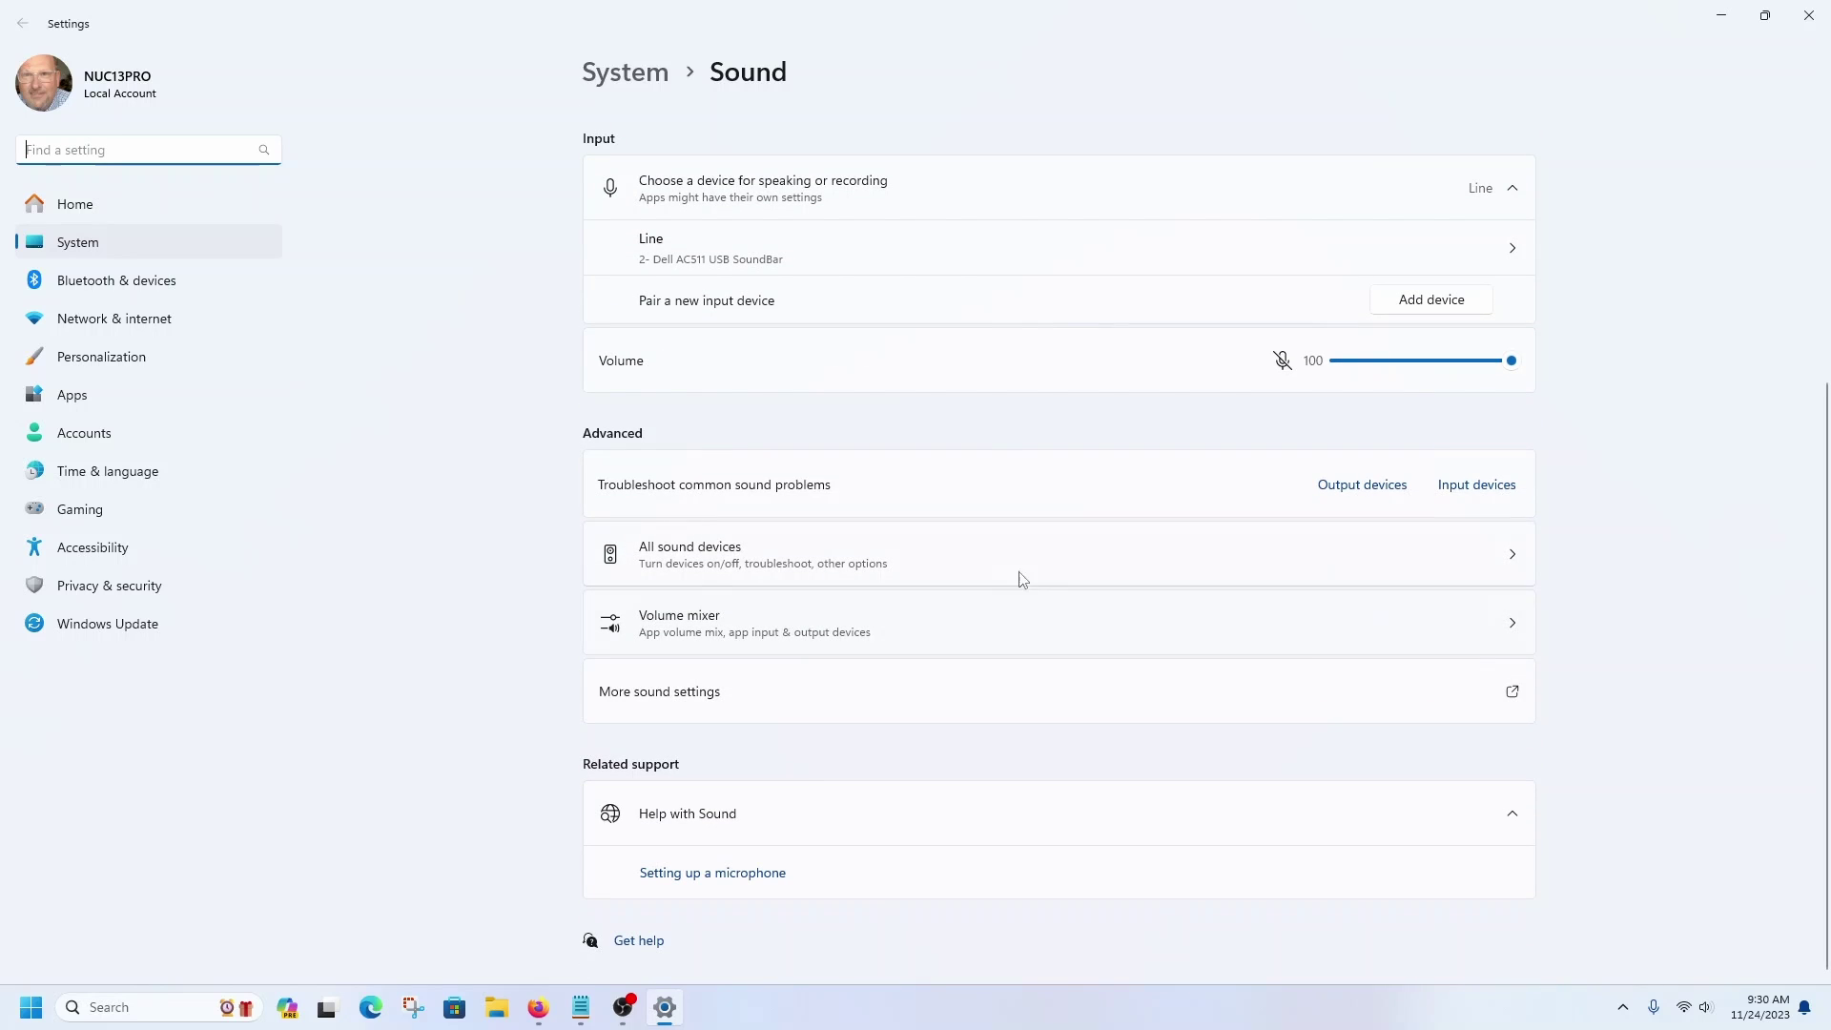
pyautogui.click(638, 554)
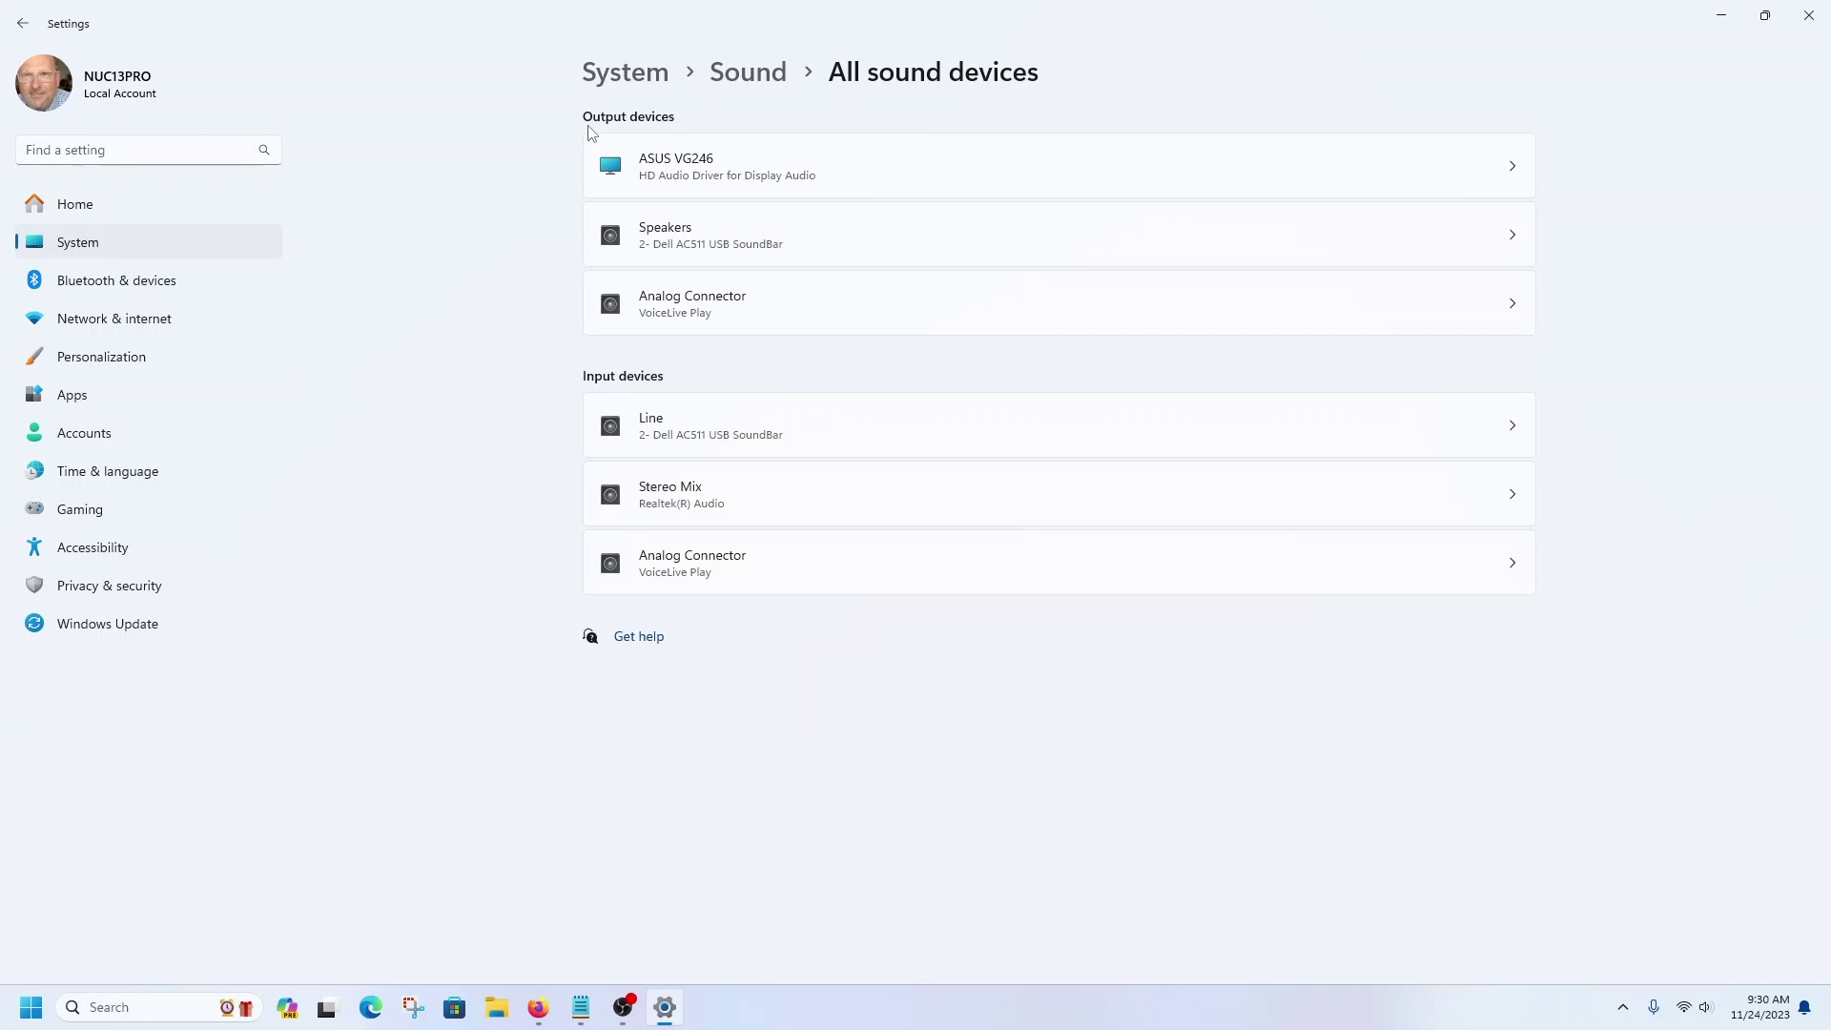
# Step: Allow apps and Windows to use the VoiceLive Play Analog Connector input
pyautogui.click(656, 567)
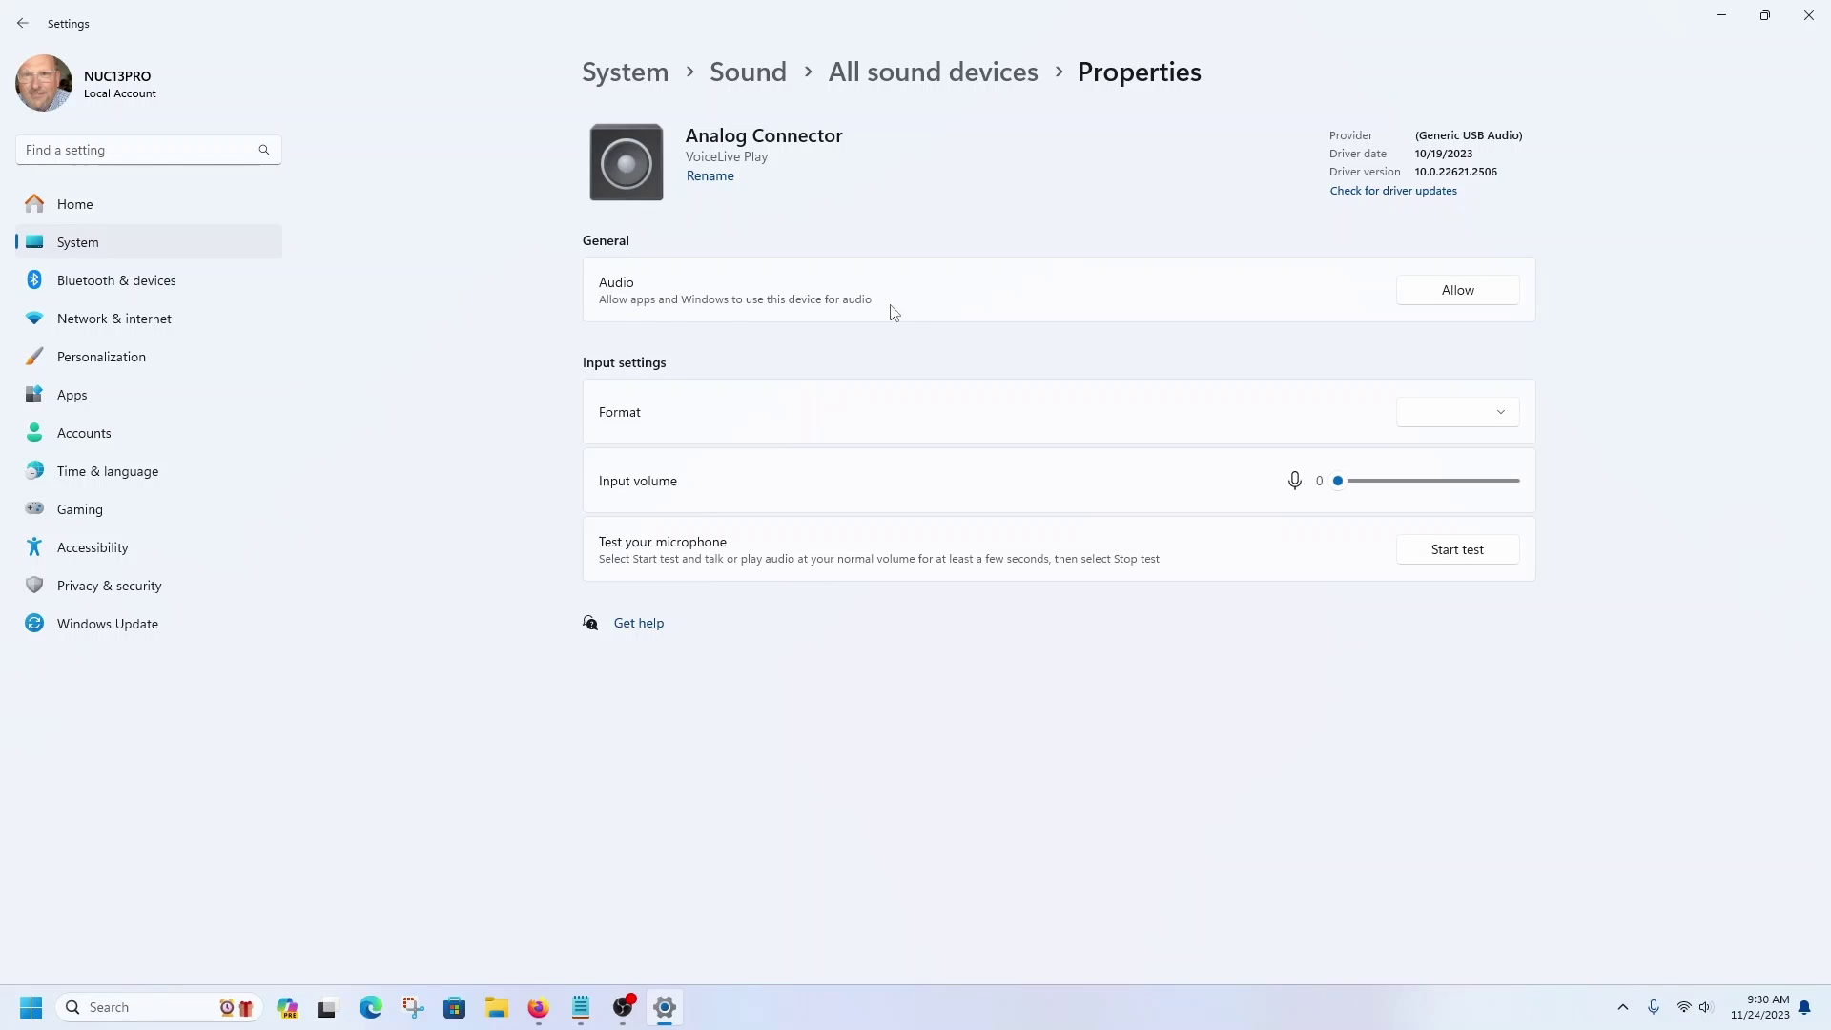
pyautogui.click(1459, 292)
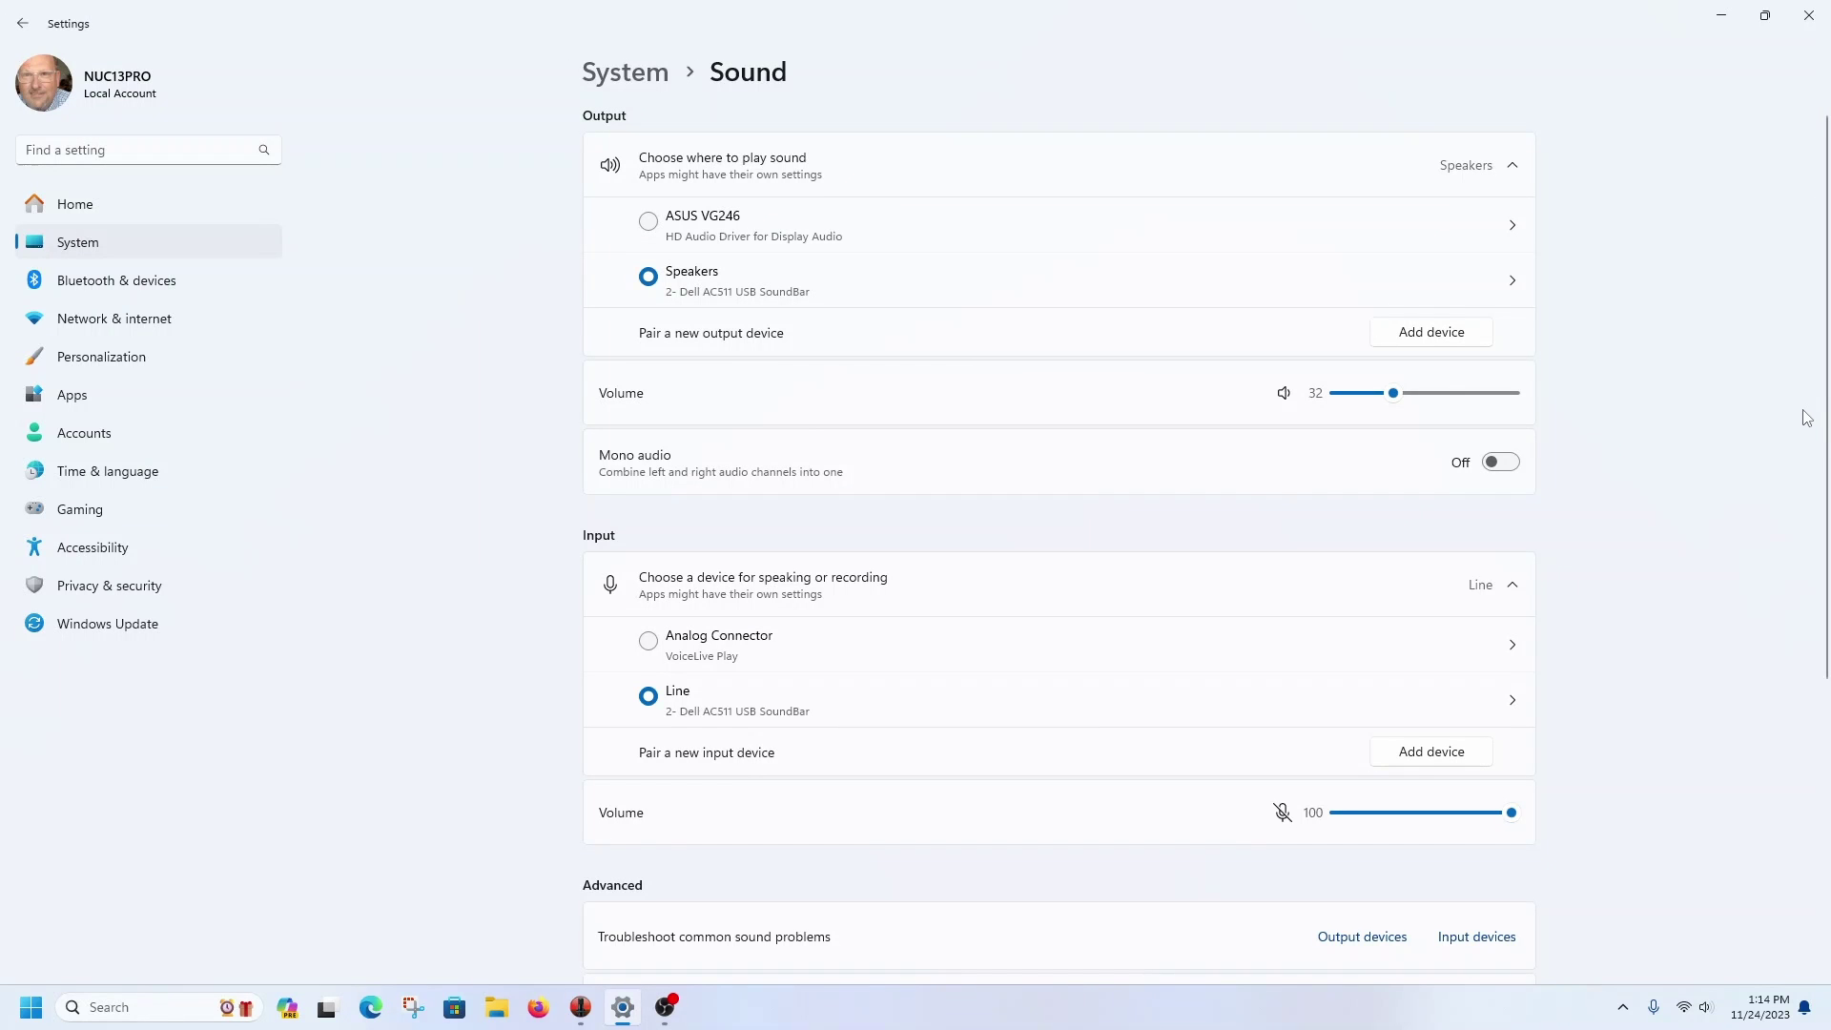
# Step: Select Analog Connector (VoiceLive Play) as the Sound input instead of Line
pyautogui.click(648, 643)
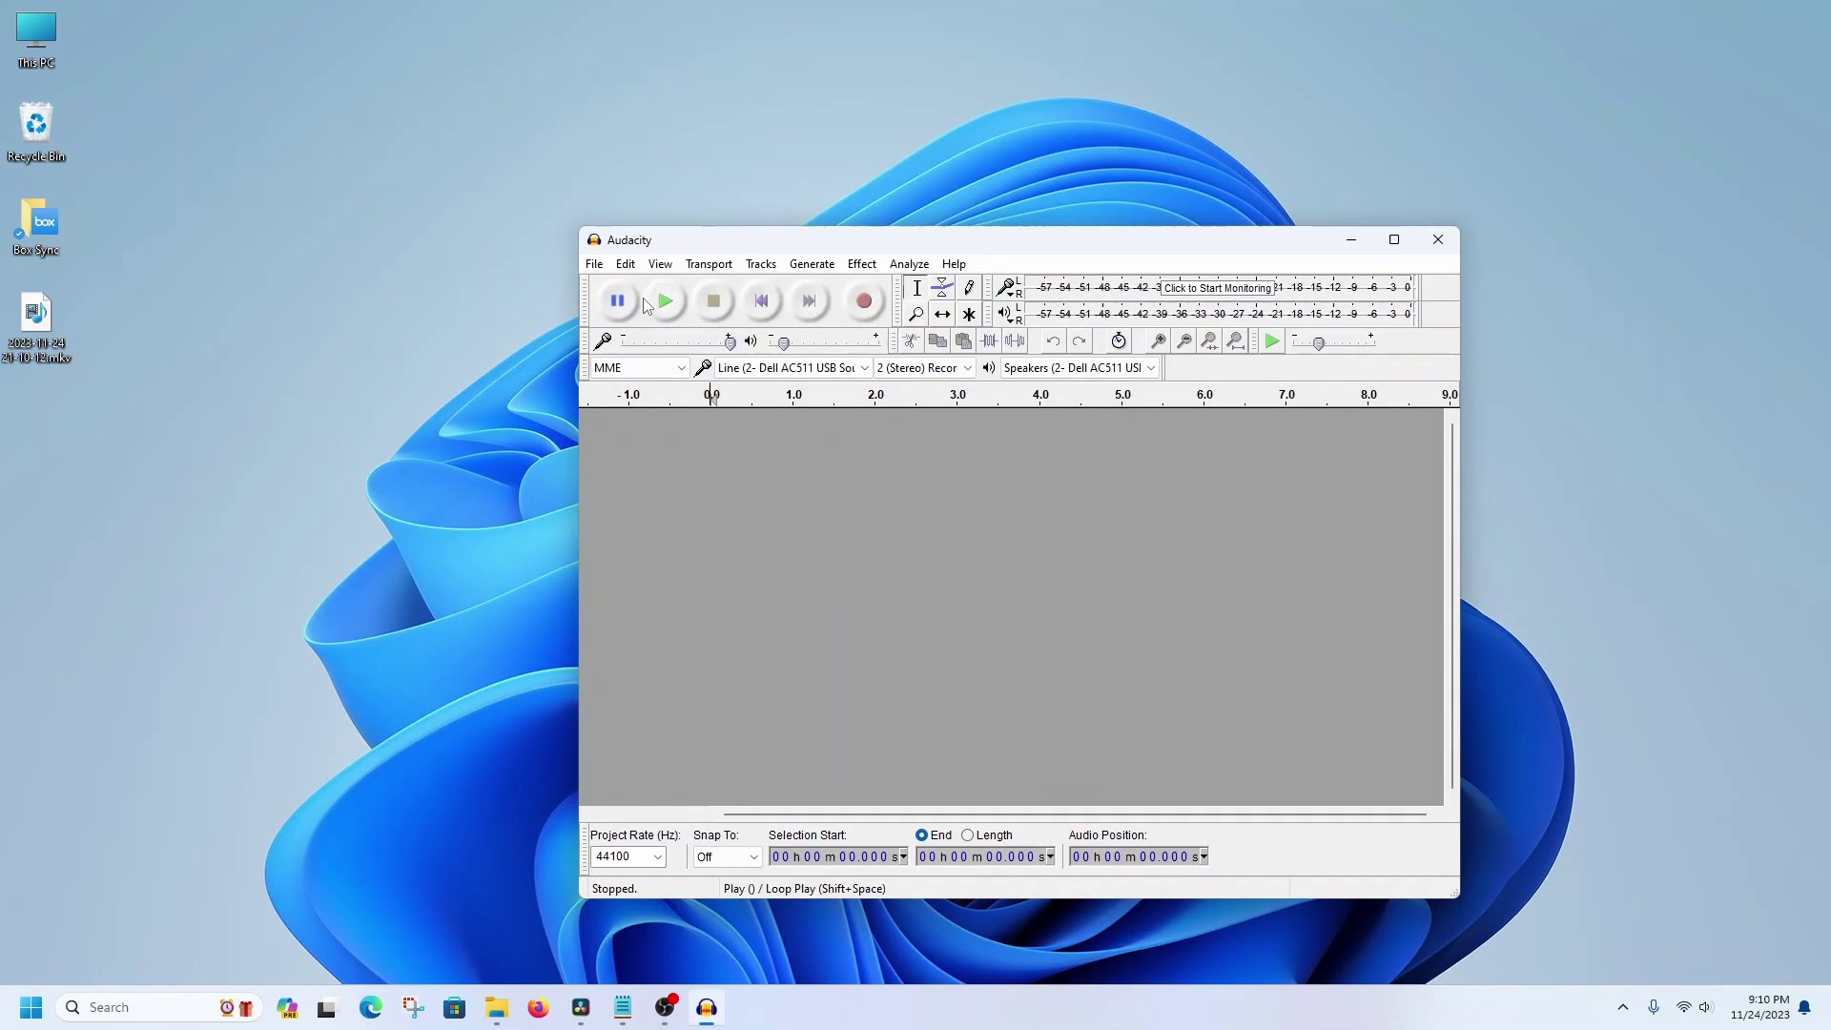
# Step: Open Audacity's Devices preferences from the Edit menu
pyautogui.click(594, 263)
pyautogui.moveTo(624, 263)
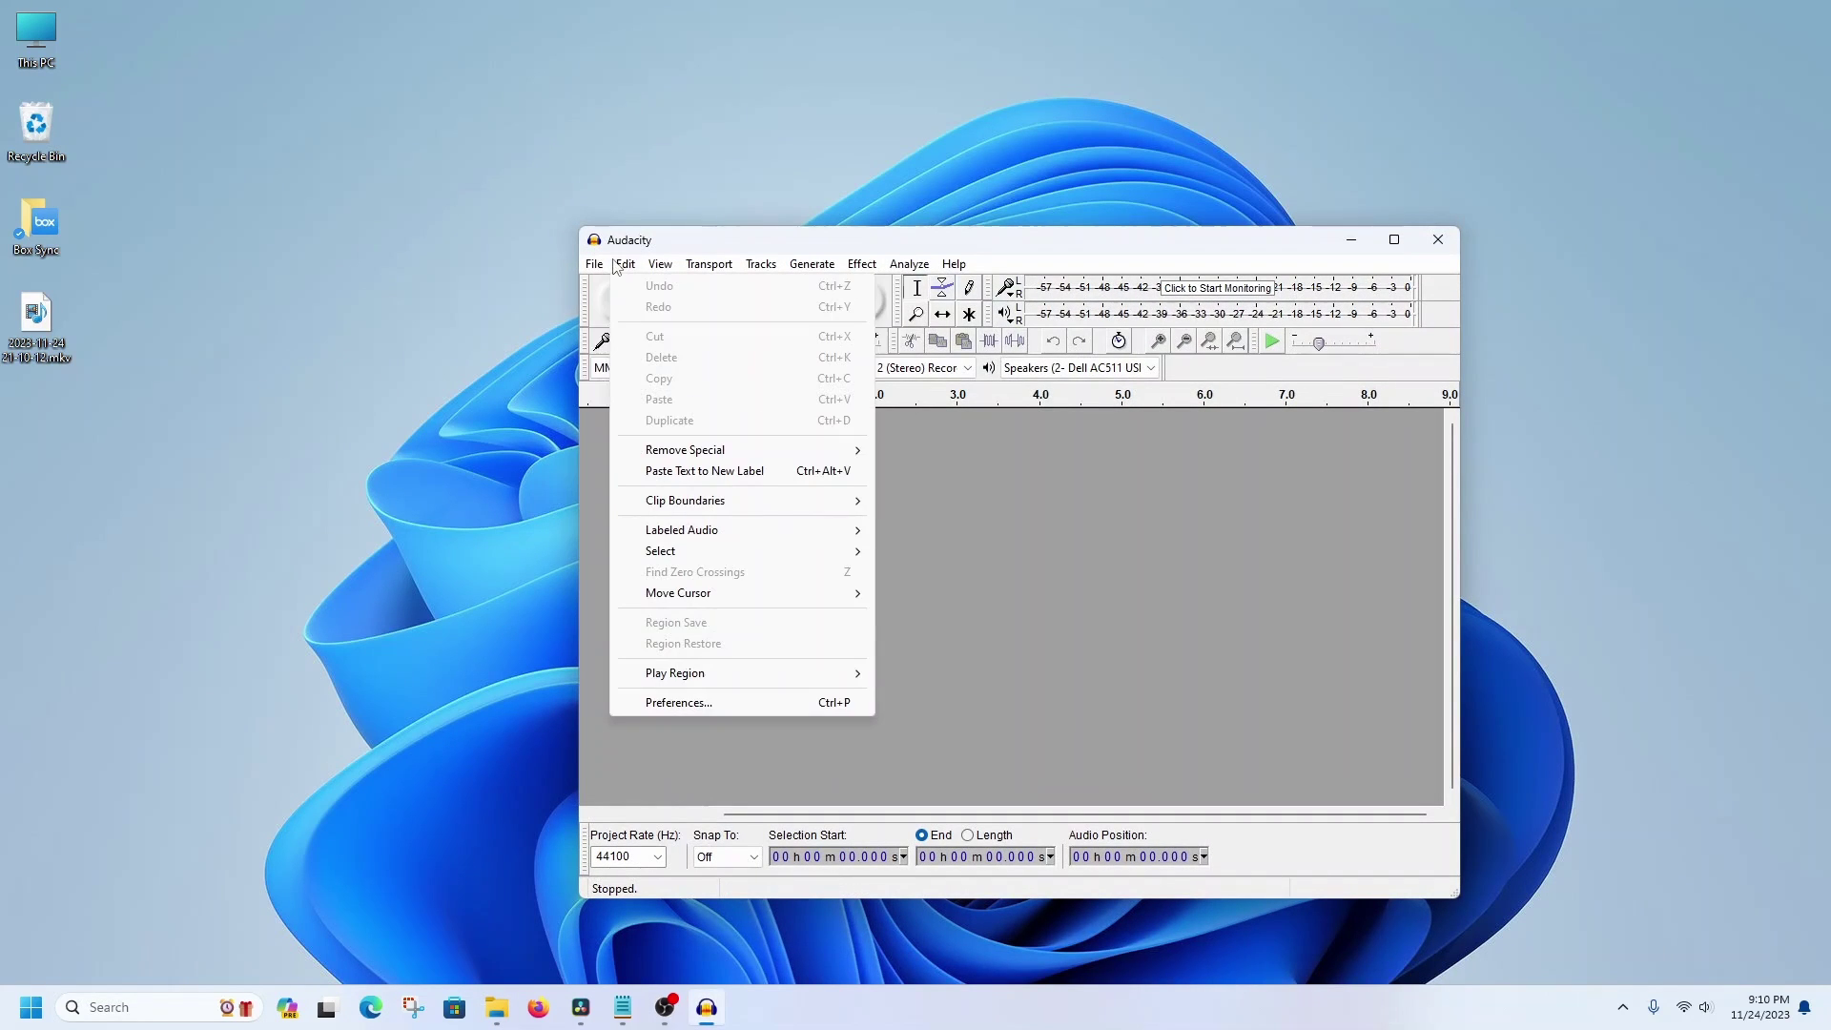
pyautogui.click(676, 702)
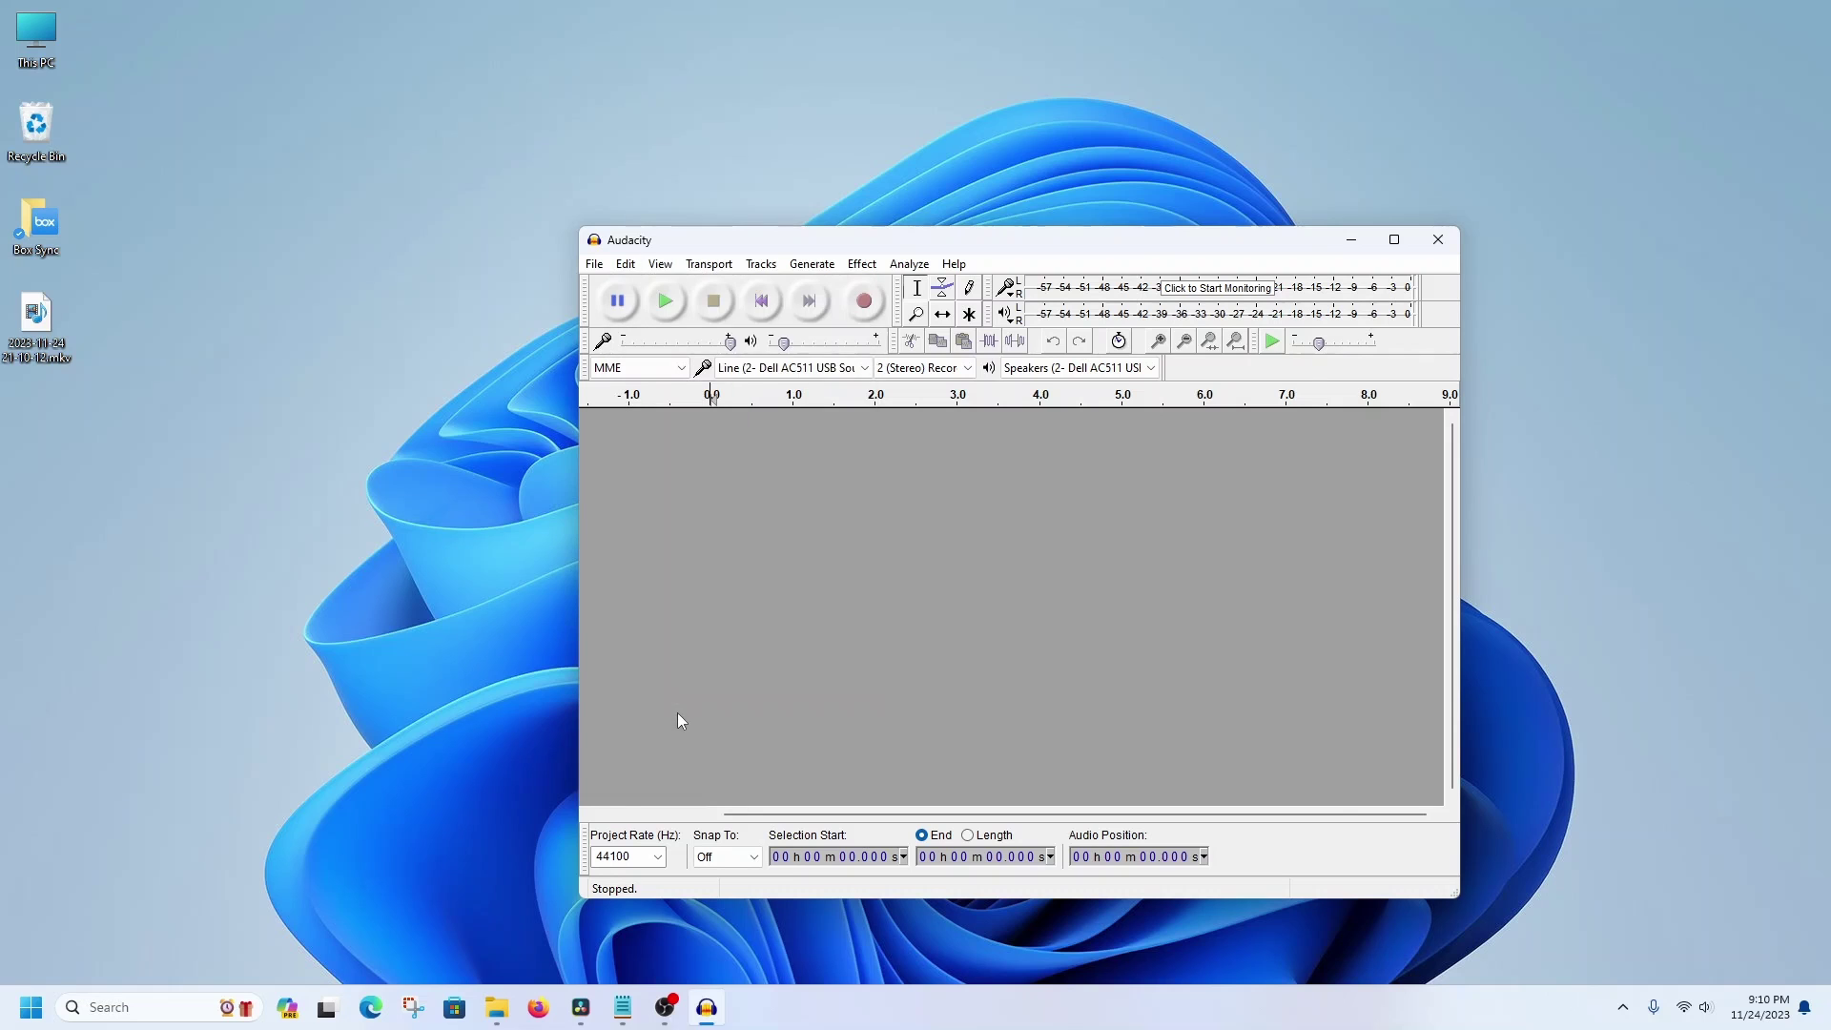